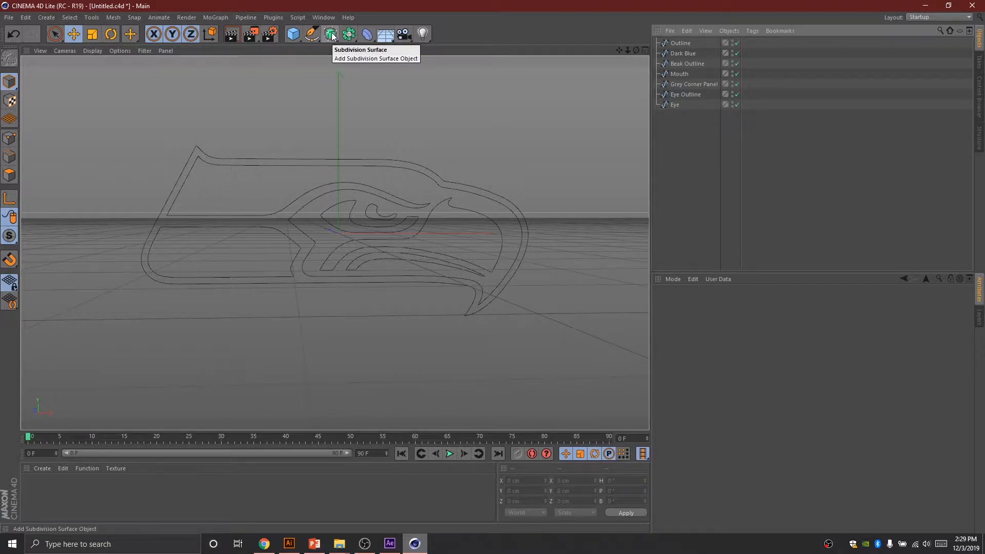
- Add an Extrude object and nest all seven logo splines, from Outline to Eye, inside it
click(332, 35)
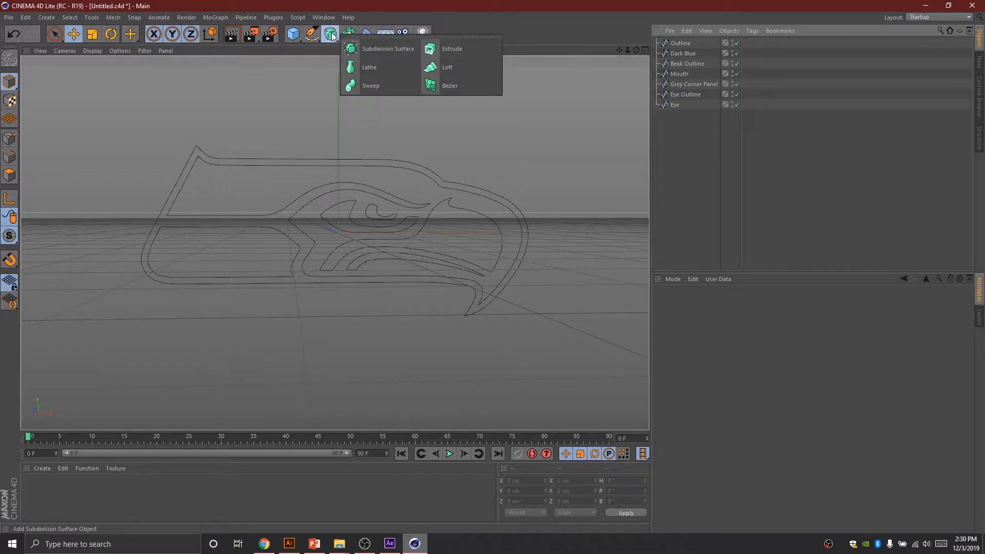
click(451, 50)
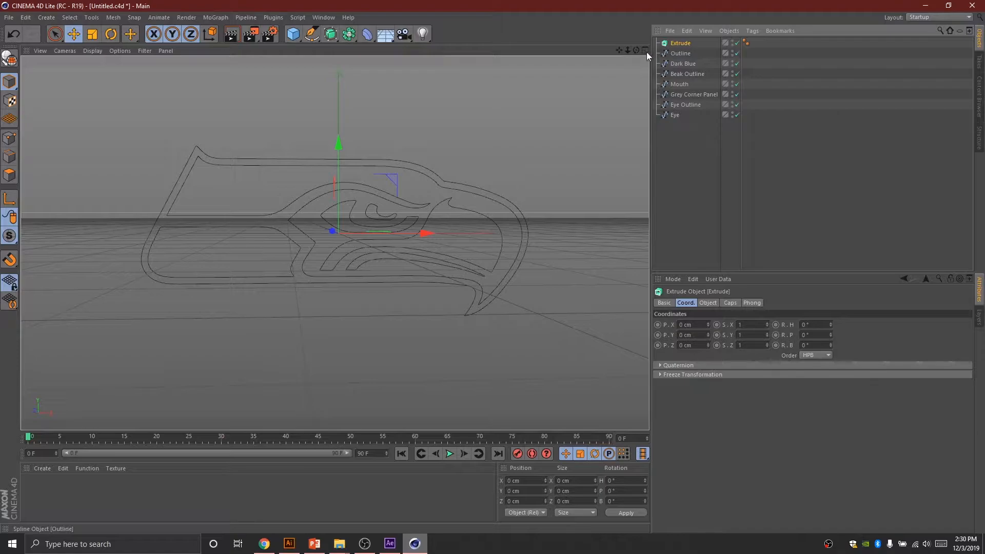
mouse_move(636, 50)
mouse_down()
mouse_move(600, 52)
mouse_move(641, 41)
mouse_move(600, 56)
mouse_move(642, 54)
mouse_move(630, 43)
mouse_move(638, 57)
mouse_up()
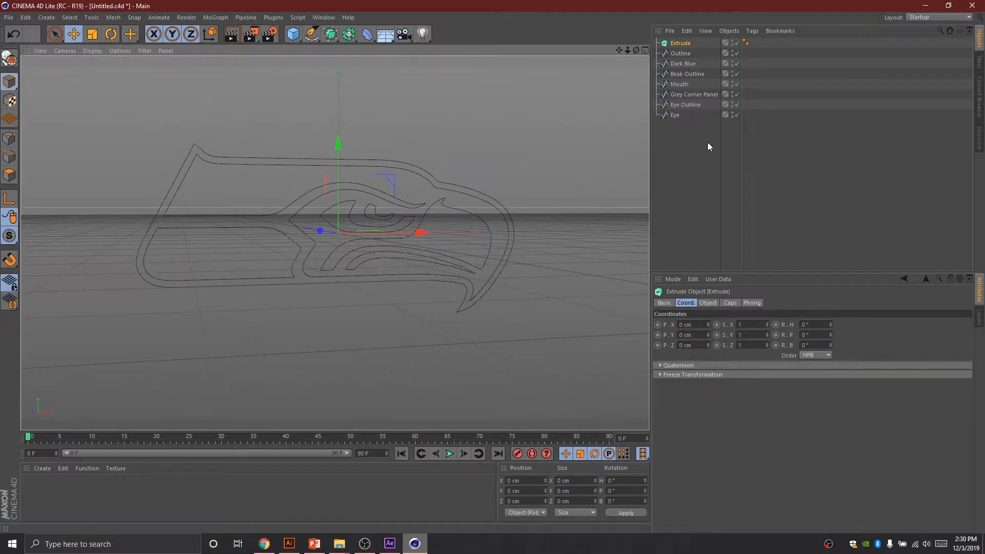
drag(707, 142, 675, 45)
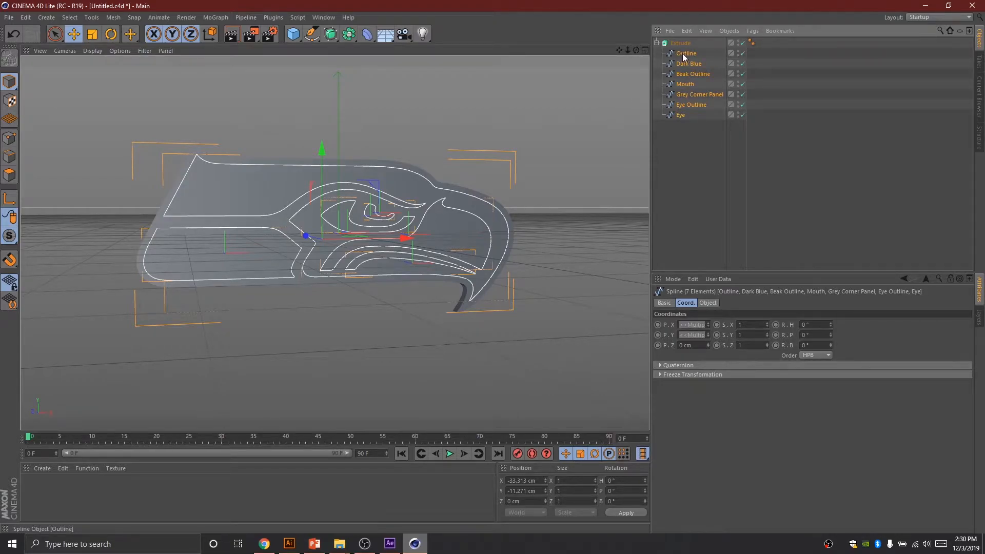
drag(636, 50, 600, 74)
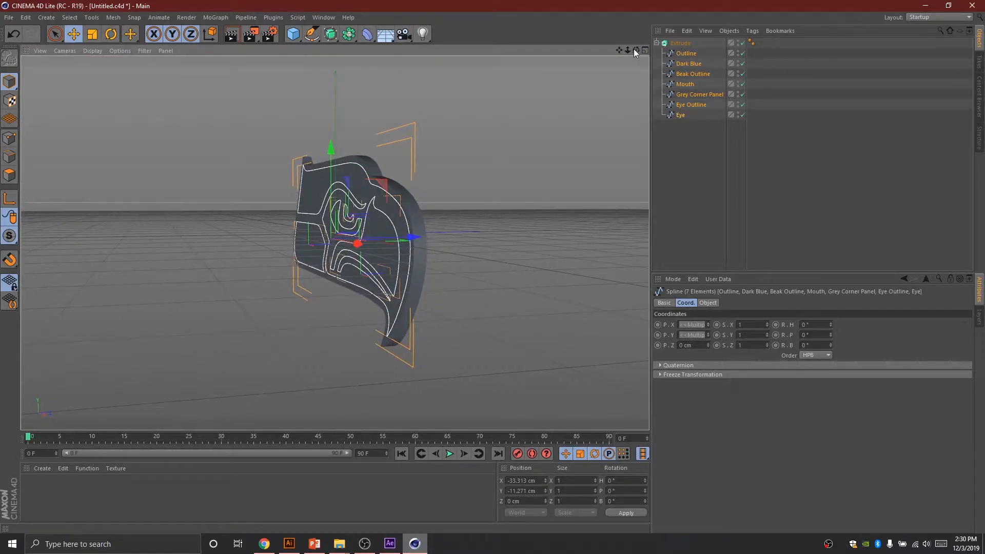
- Try moving the seven selected splines inside the Extrude object, and undo the move
drag(637, 50, 610, 56)
drag(334, 243, 308, 205)
mouse_move(362, 232)
mouse_down()
mouse_move(611, 208)
mouse_move(367, 242)
mouse_up()
key(ctrl+z)
click(688, 174)
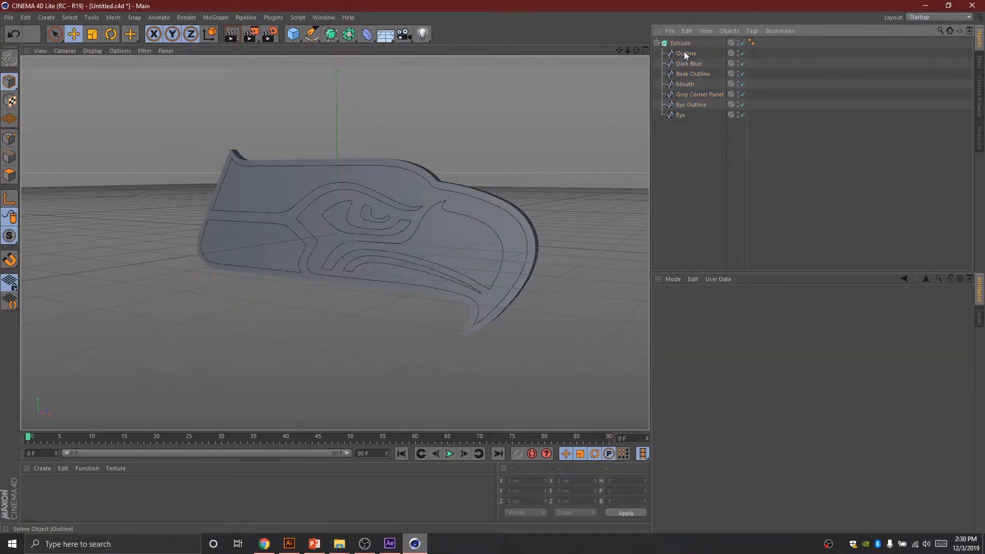
- Move the whole Extrude object forward in depth to a Z position of about -15.8 cm
click(680, 43)
mouse_move(380, 226)
mouse_down()
mouse_move(463, 186)
mouse_move(349, 227)
mouse_move(371, 227)
mouse_up()
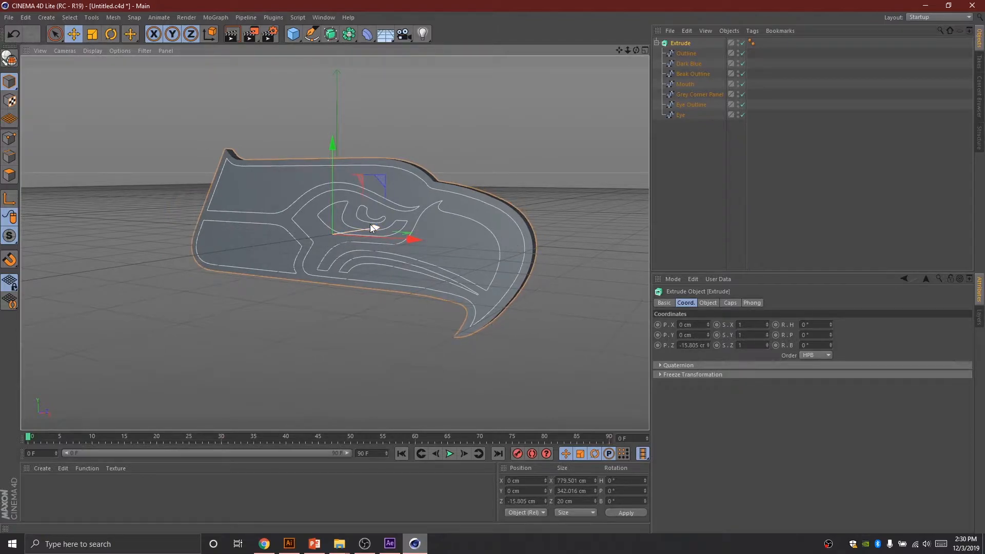
click(687, 128)
- Try pulling only the Dark Blue spline forward to a Z position of about -358 cm, and undo the move
click(682, 65)
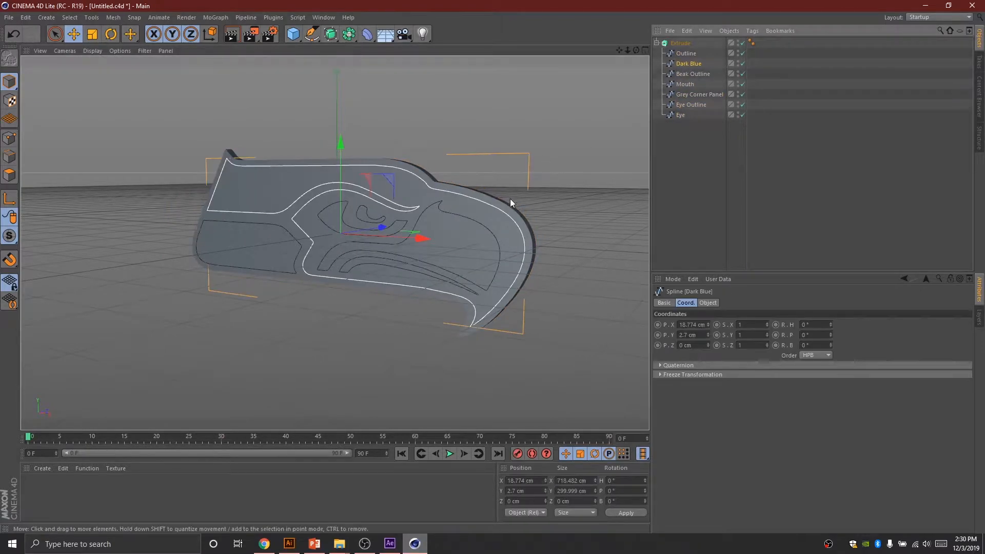
drag(383, 228, 270, 254)
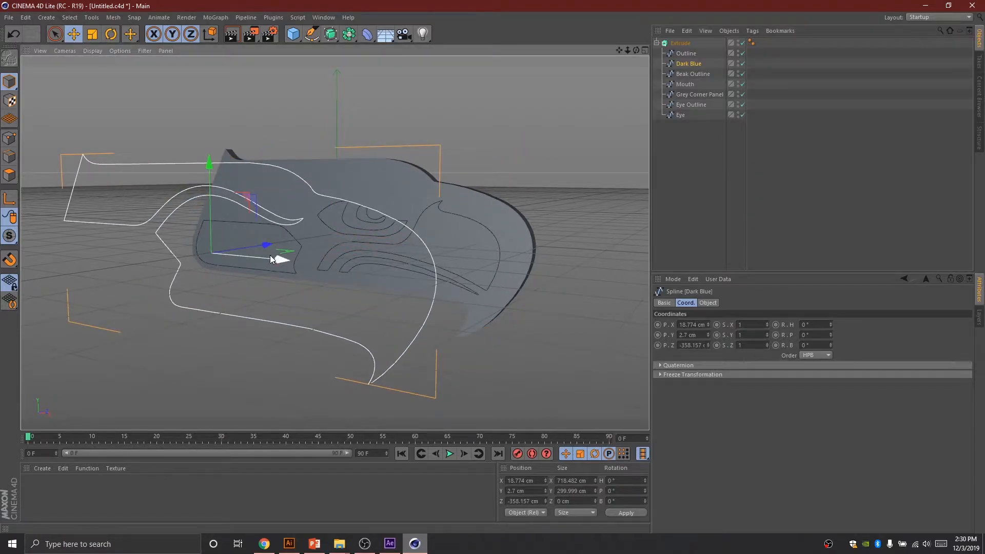
key(ctrl+z)
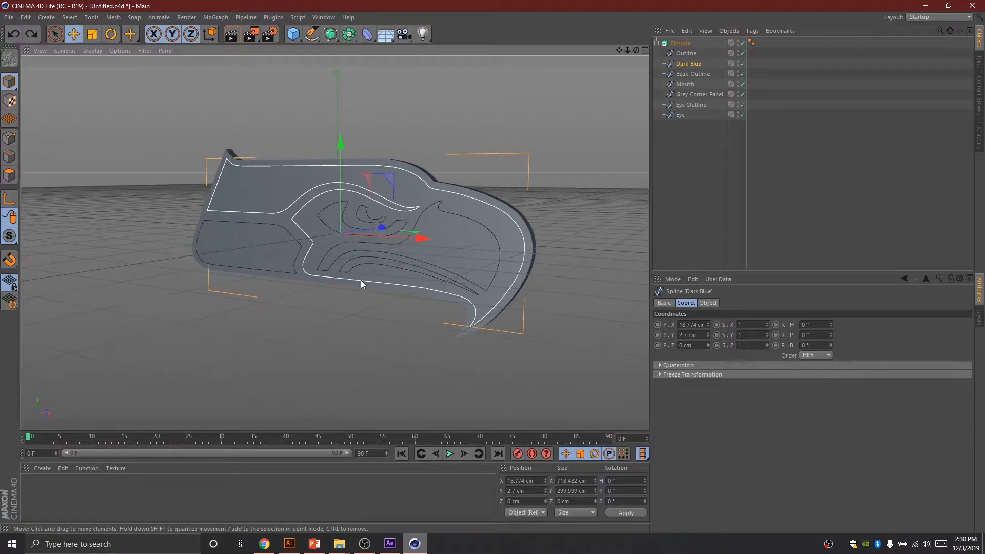
click(699, 145)
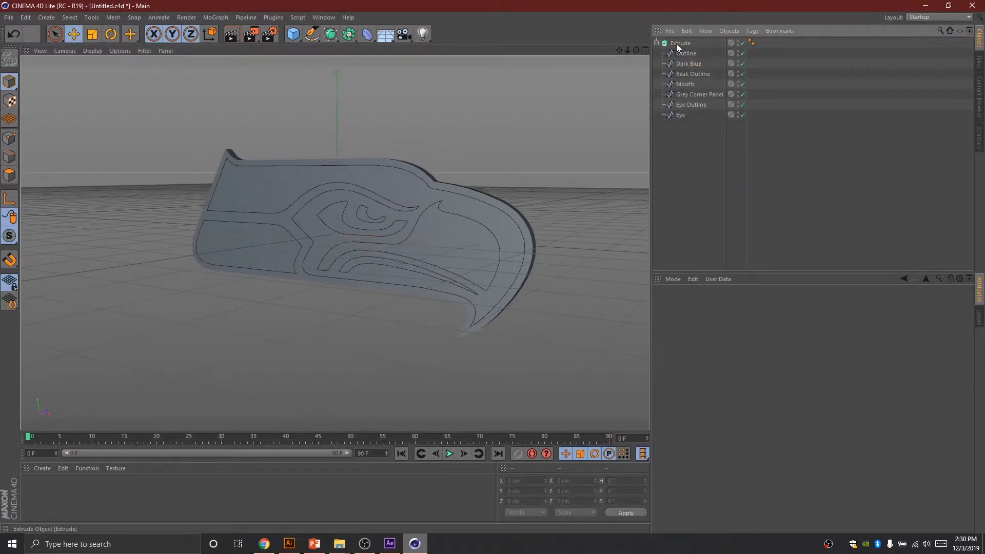
- Enable the Hierarchical option in the Extrude object's properties
click(678, 44)
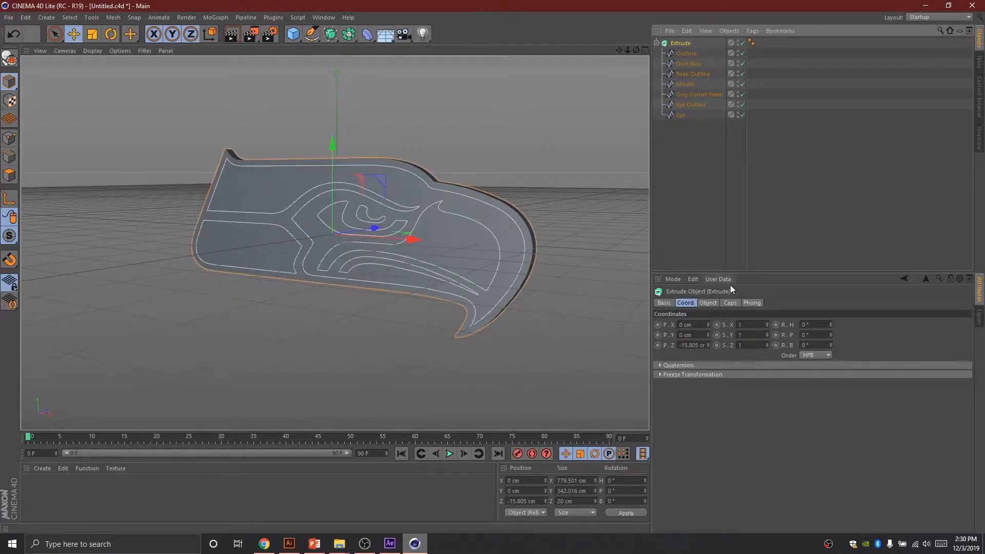
click(708, 303)
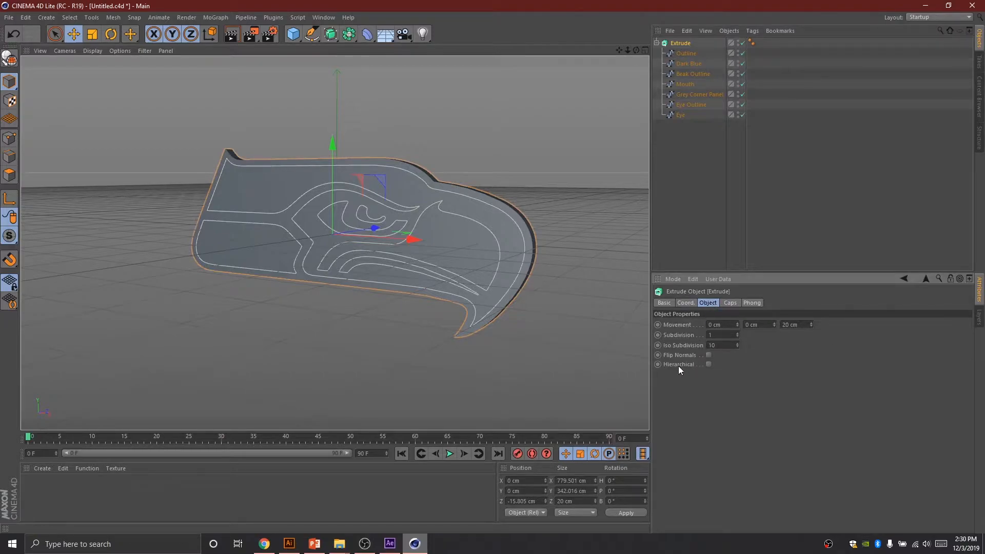
click(708, 364)
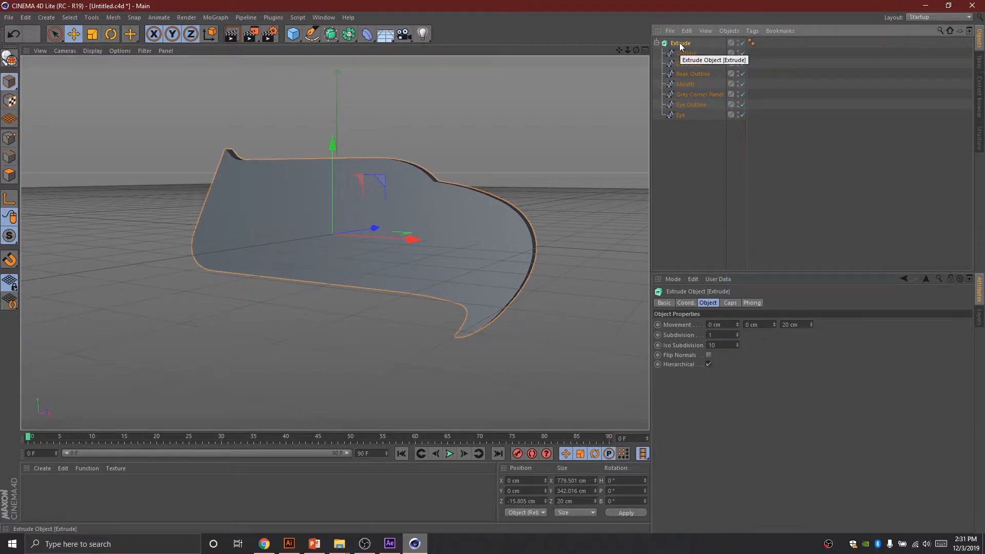
- Make the Extrude object editable and expand its hierarchy to check the separate extrusion for each logo part
key(c)
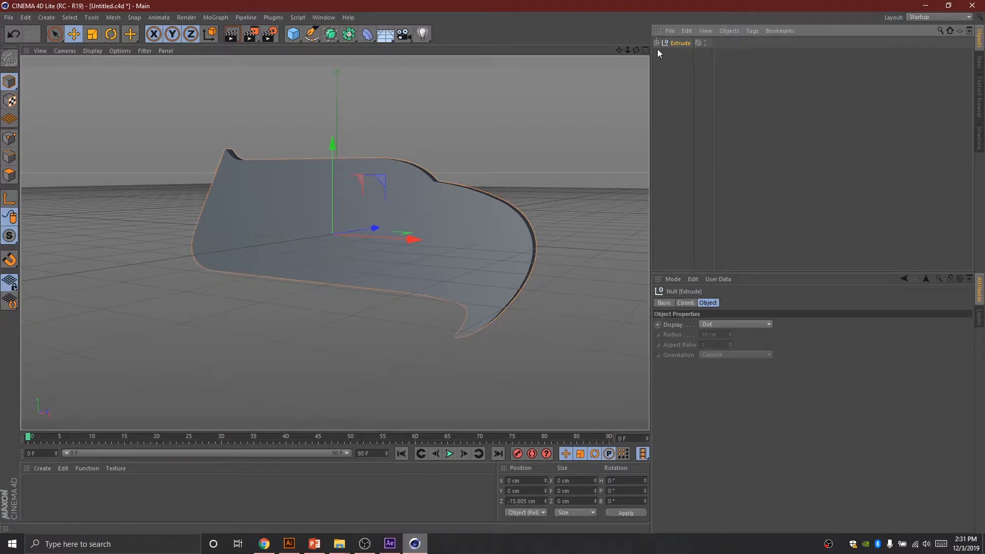
click(656, 44)
click(662, 53)
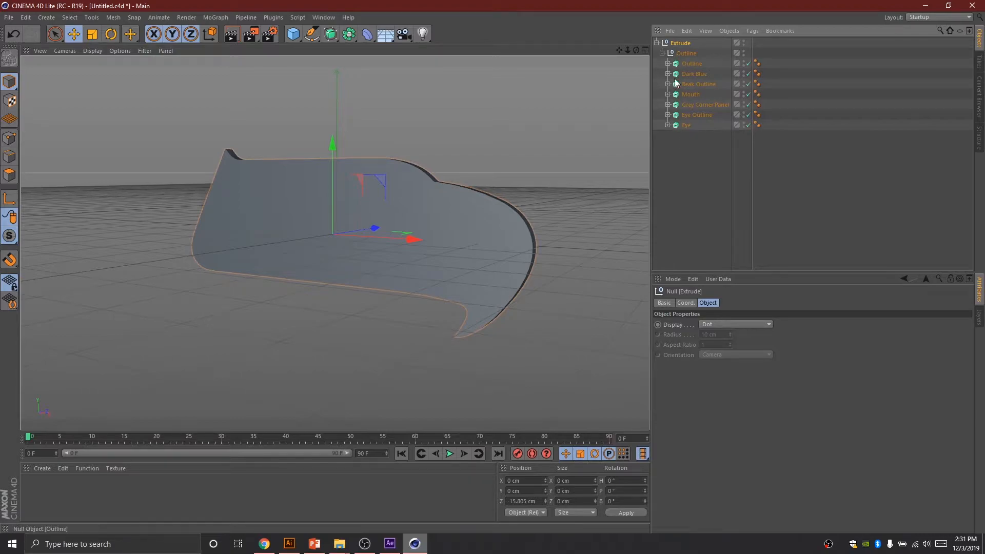
click(668, 63)
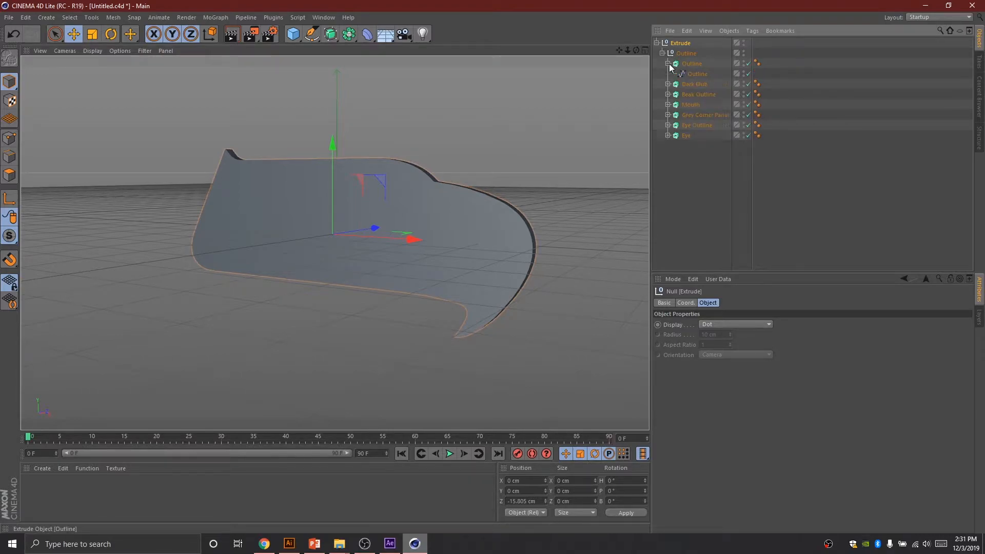
click(667, 63)
click(668, 74)
click(668, 74)
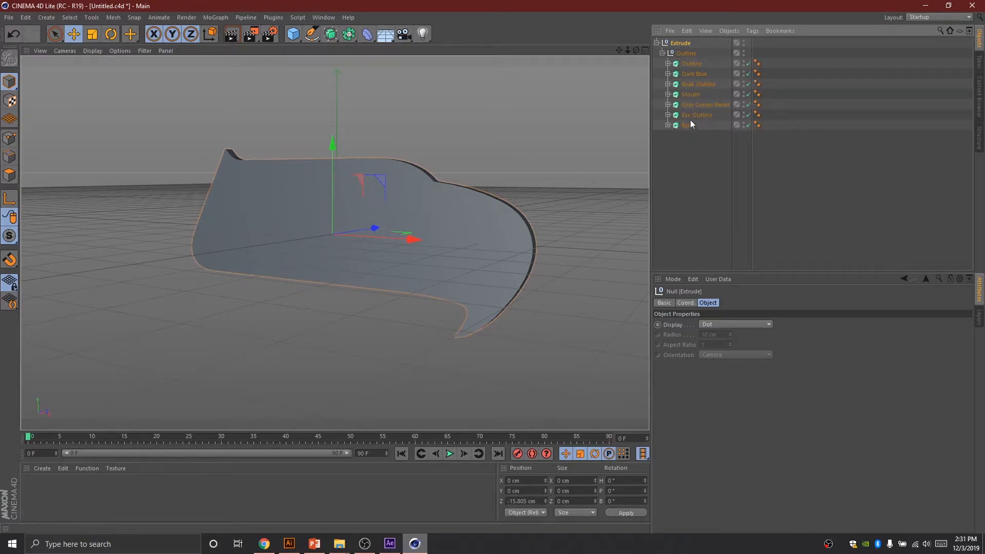
- Move the Outline null with its seven extrusions out of the Extrude null, and delete the empty Extrude null
click(682, 53)
drag(682, 52, 687, 155)
click(683, 43)
key(Delete)
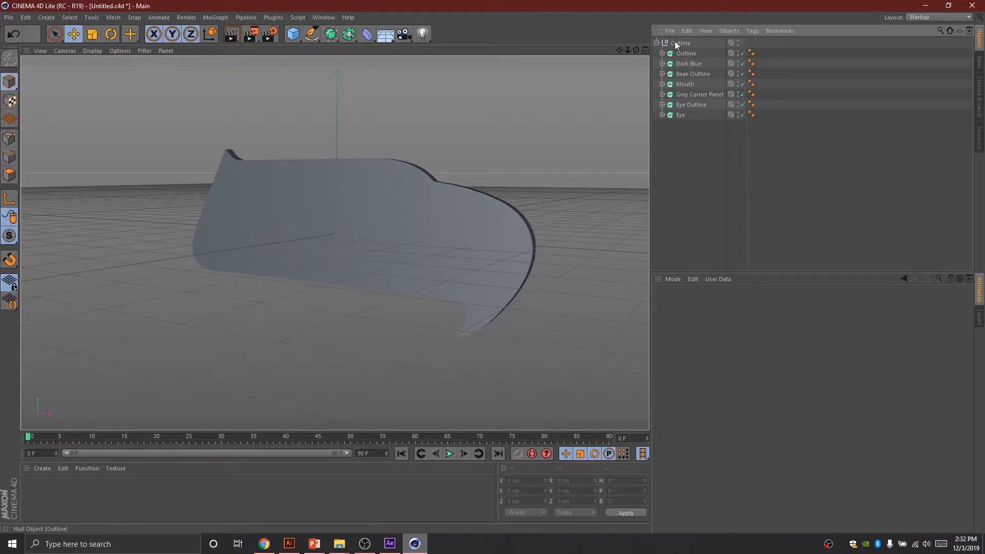
- Select all seven extrusions and set their Z movement to 45 cm to thicken the logo
drag(636, 49, 667, 78)
drag(708, 140, 672, 53)
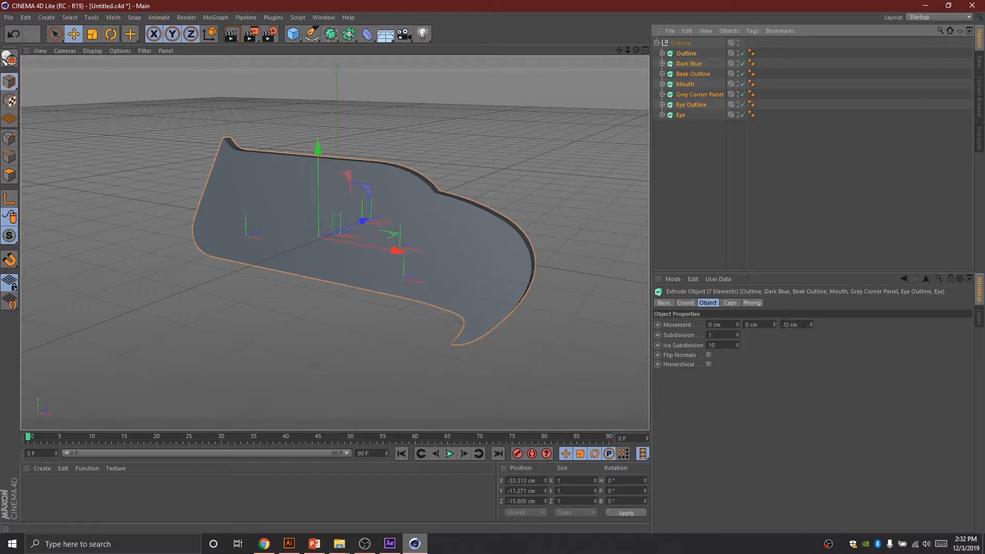
click(804, 324)
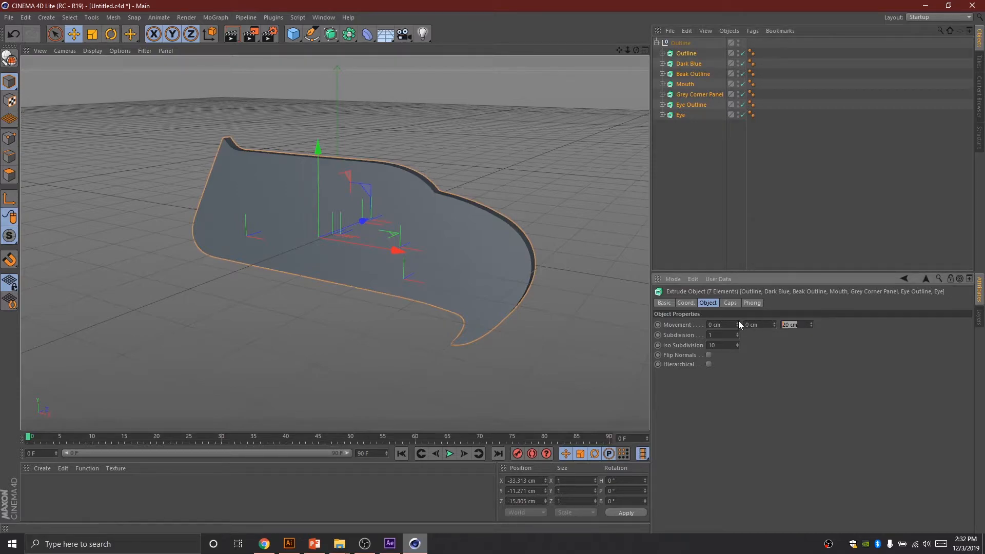
text(45)
key(Return)
mouse_move(636, 50)
mouse_down()
mouse_move(544, 59)
mouse_move(400, 52)
mouse_move(639, 49)
mouse_up()
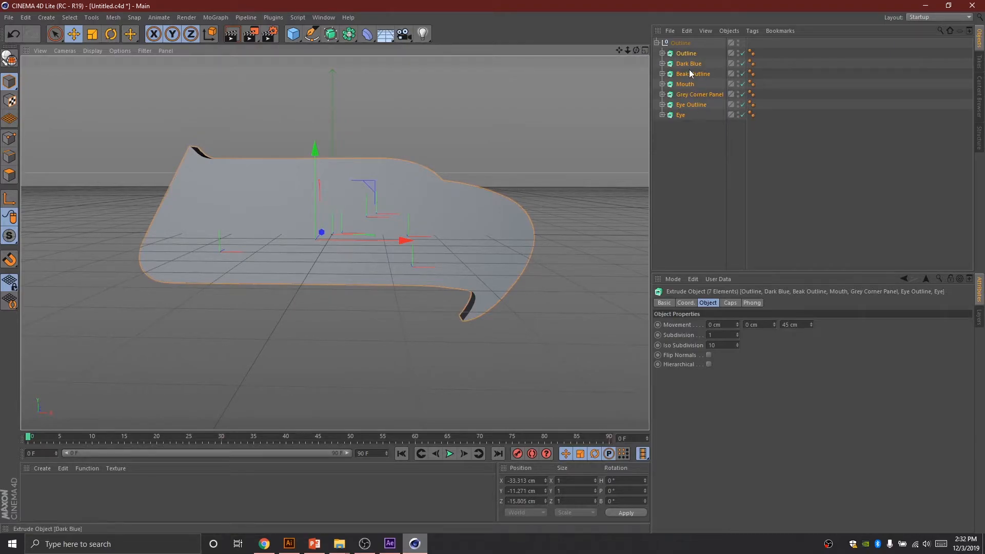
mouse_move(636, 49)
mouse_down()
mouse_move(626, 64)
mouse_move(634, 50)
mouse_up()
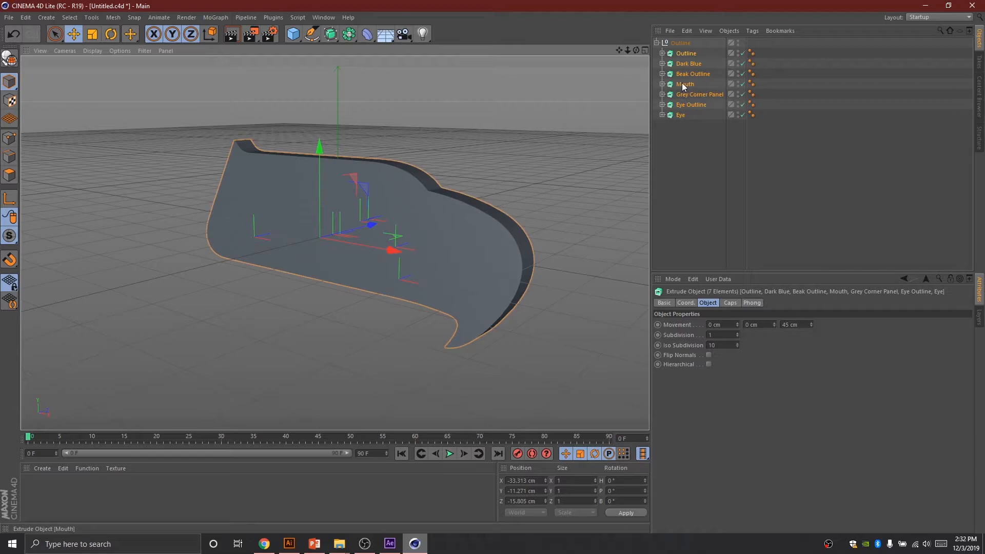
- Move the six extrusions other than Outline forward to a Z position of about -25.2 cm, and preview the render
click(695, 143)
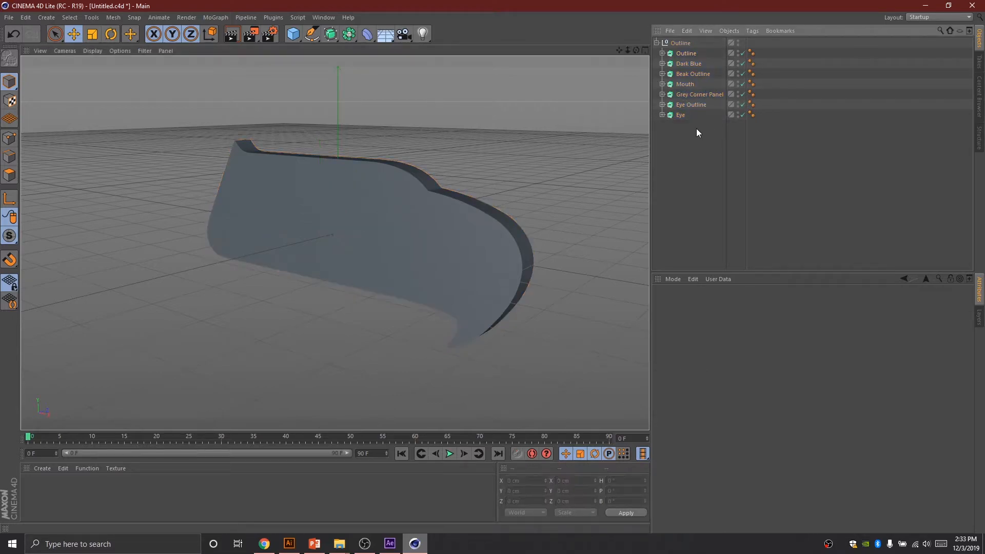
drag(706, 136, 675, 65)
drag(675, 65, 675, 63)
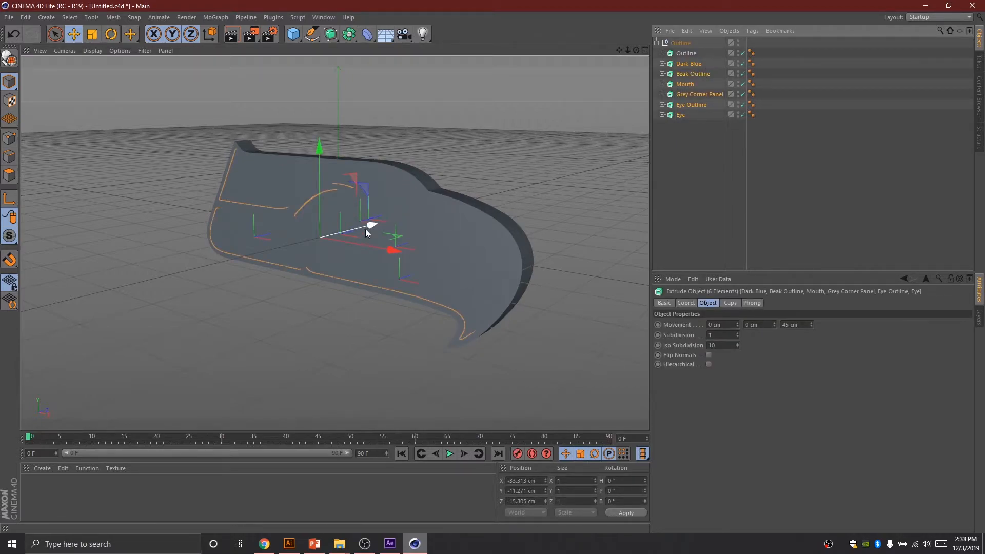
drag(636, 49, 575, 53)
drag(335, 243, 322, 231)
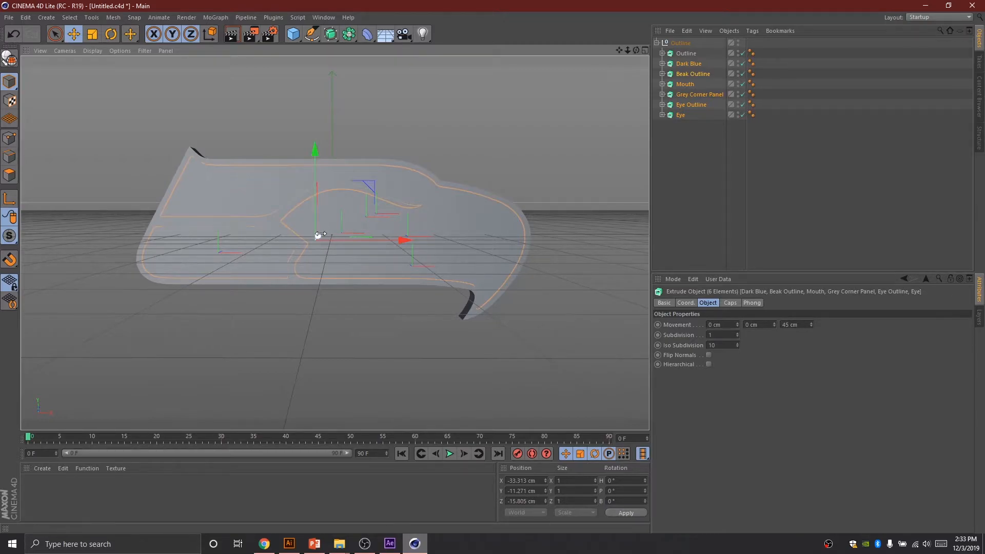
drag(636, 50, 501, 149)
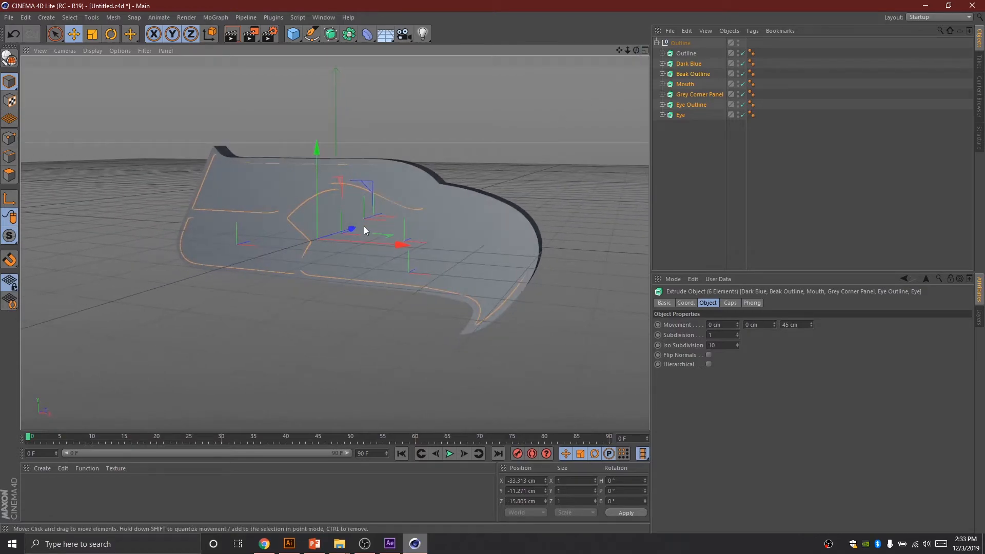
drag(355, 228, 353, 227)
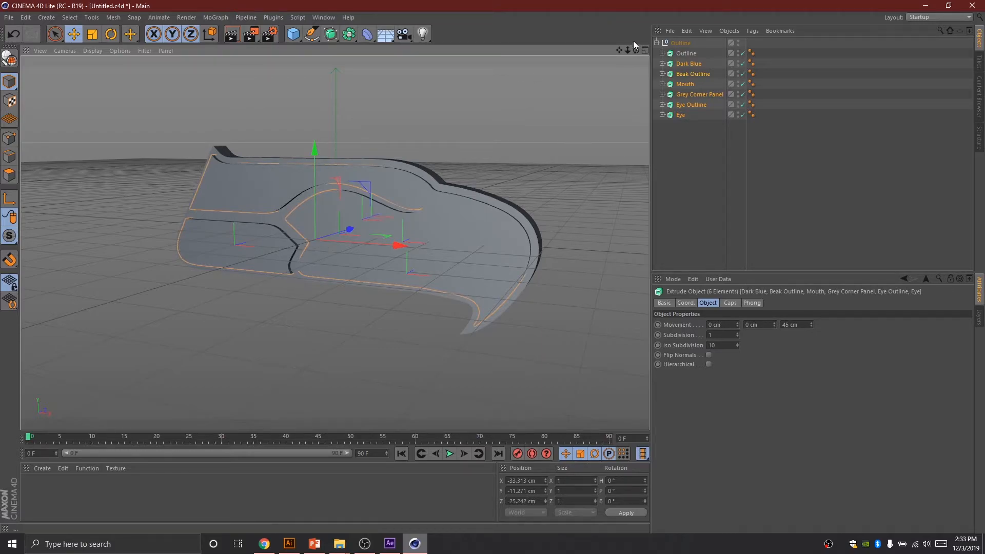
mouse_move(636, 49)
mouse_down()
mouse_move(672, 50)
mouse_move(636, 49)
mouse_up()
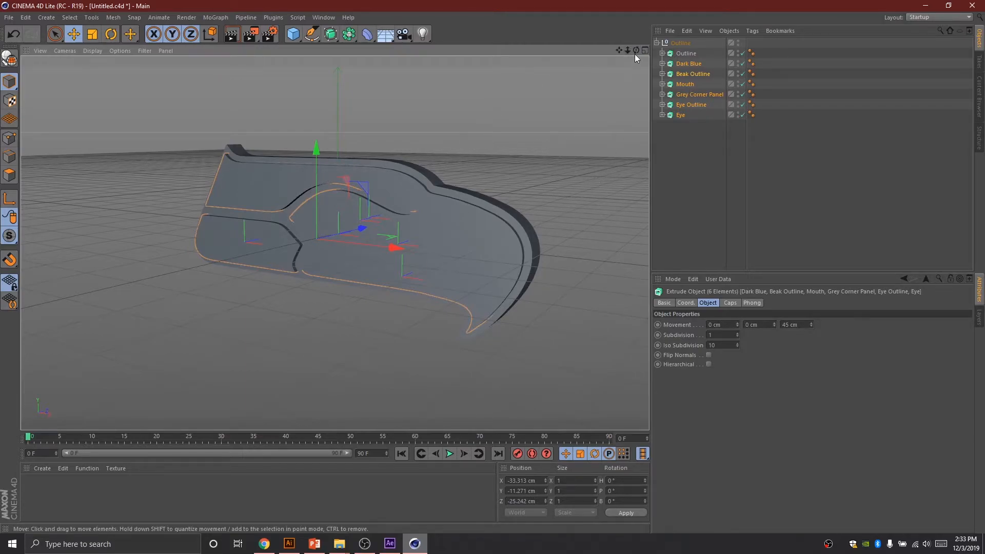
click(555, 116)
click(232, 33)
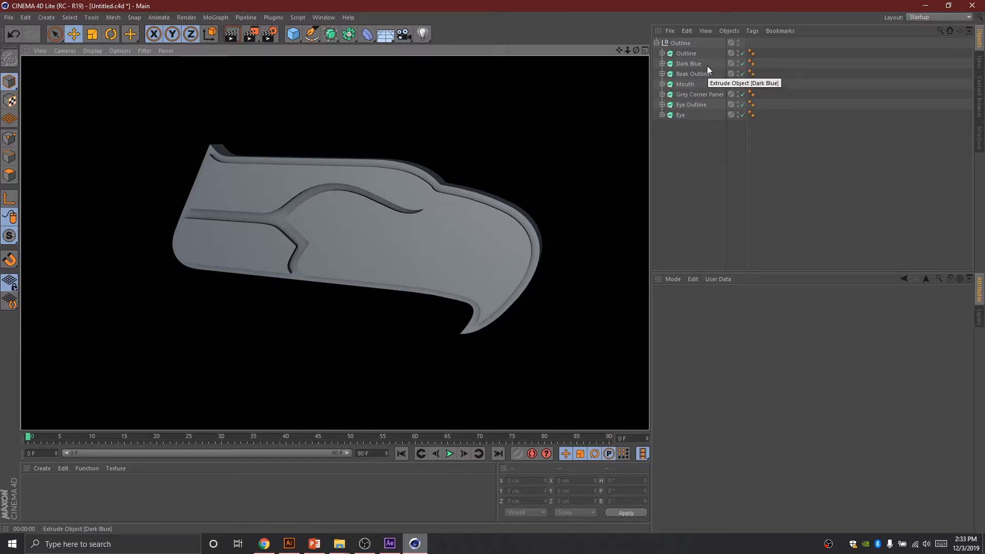
- Move the Beak Outline and Mouth extrusions forward to a Z position of about -30.8 cm, and preview the render
drag(706, 74, 677, 85)
drag(635, 50, 555, 165)
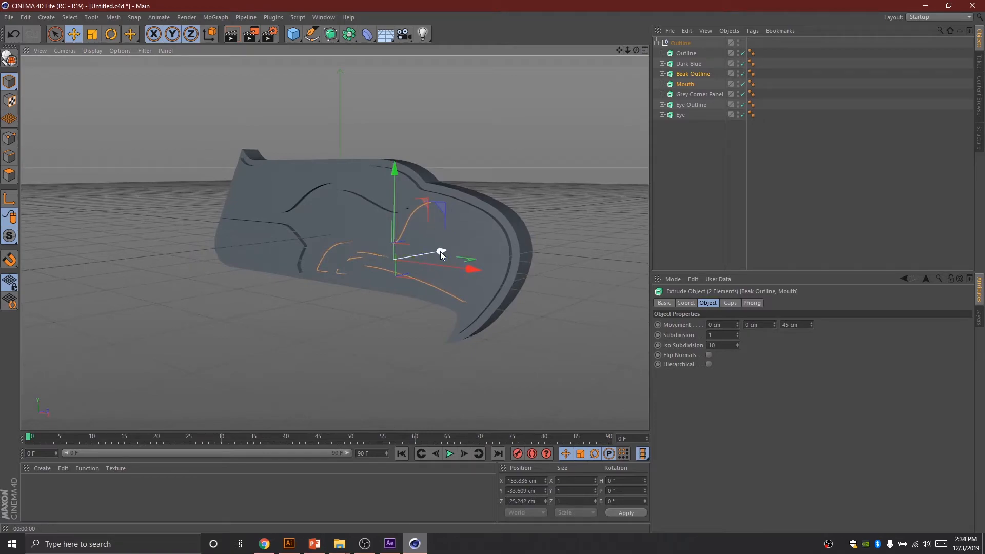
drag(440, 251, 439, 253)
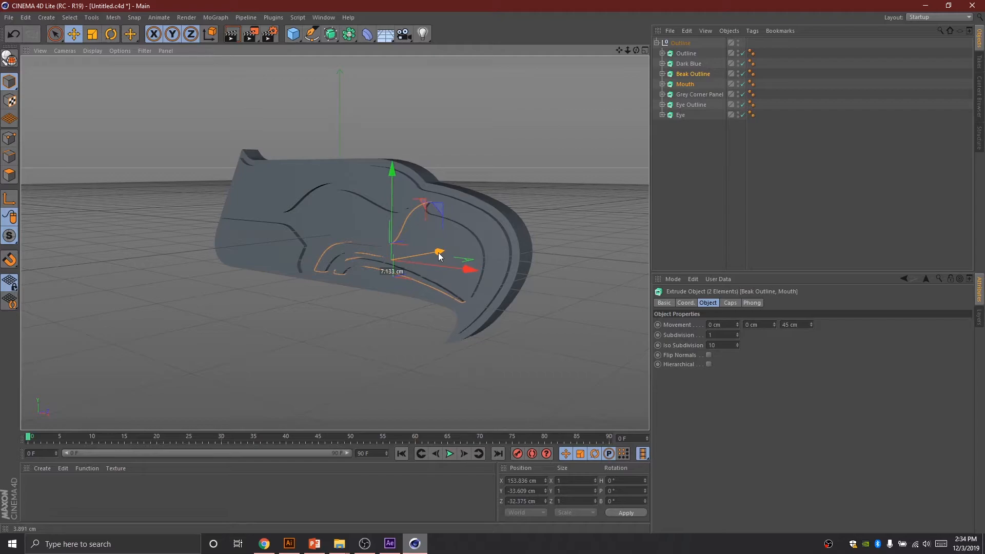
drag(438, 253, 438, 252)
drag(635, 50, 596, 111)
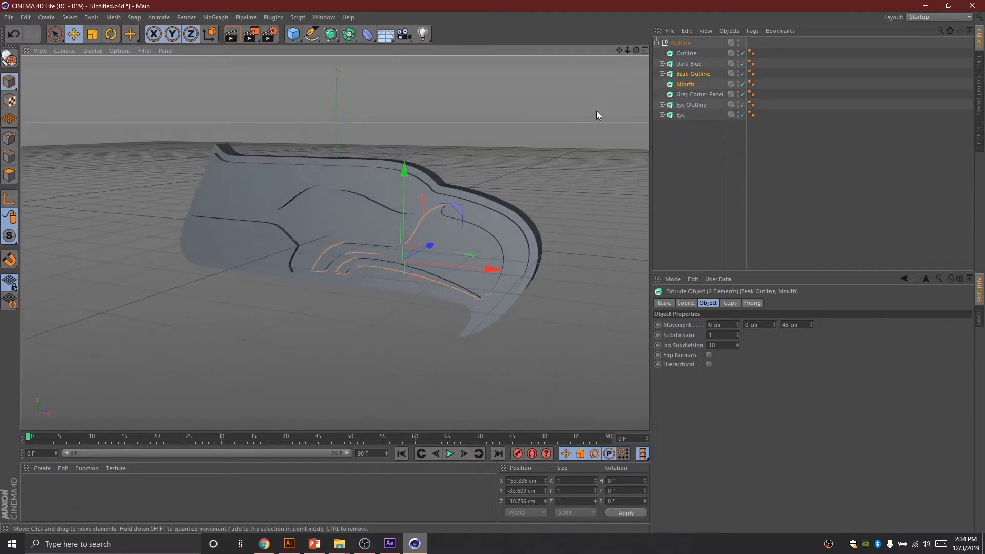
click(596, 110)
drag(635, 50, 710, 51)
click(232, 36)
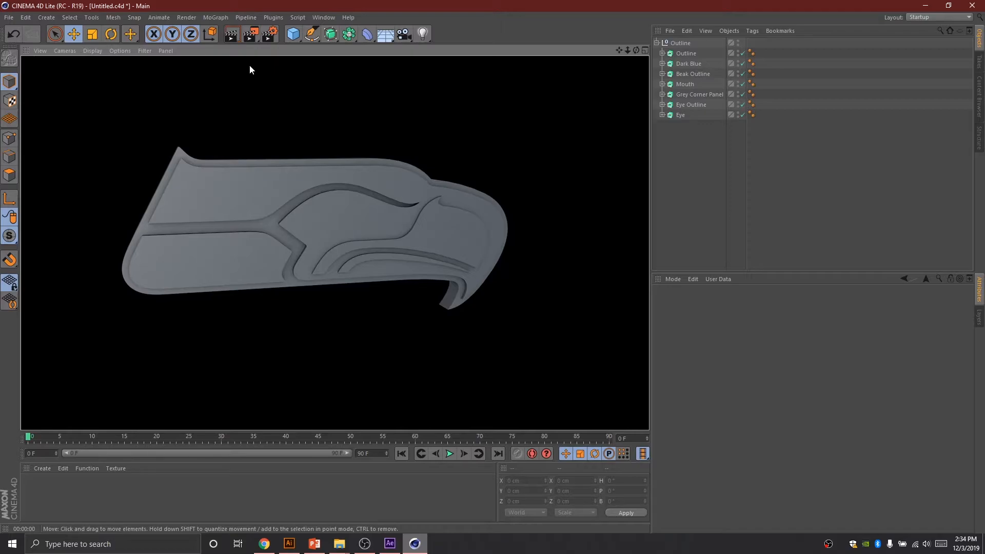
- Move the Eye Outline and Eye extrusions forward to a Z position of about -29.6 cm
drag(687, 126, 674, 104)
drag(635, 50, 590, 36)
drag(402, 210, 398, 211)
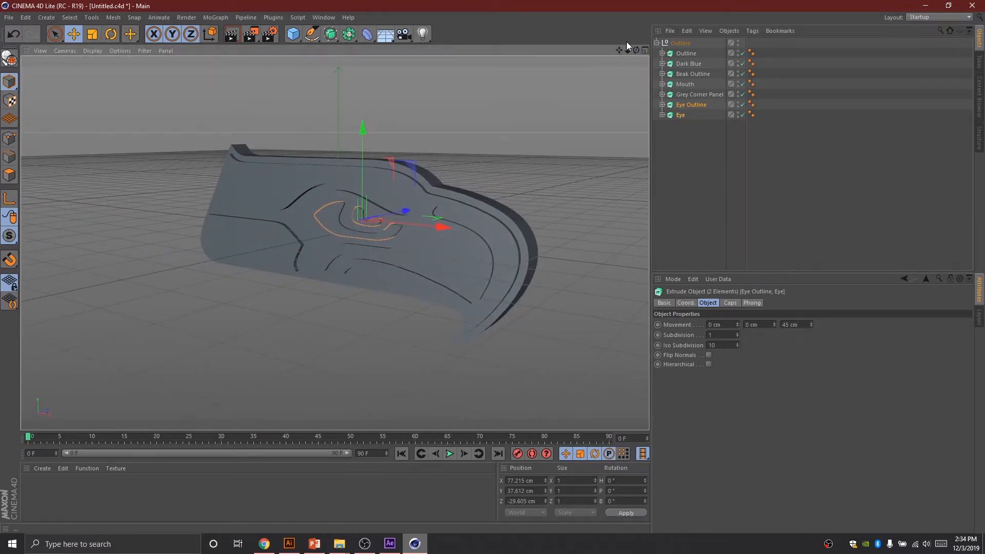
- Preview the render of the logo and inspect the layered extrusions from the front and the side
mouse_move(636, 50)
mouse_down()
mouse_move(605, 51)
mouse_move(633, 52)
mouse_up()
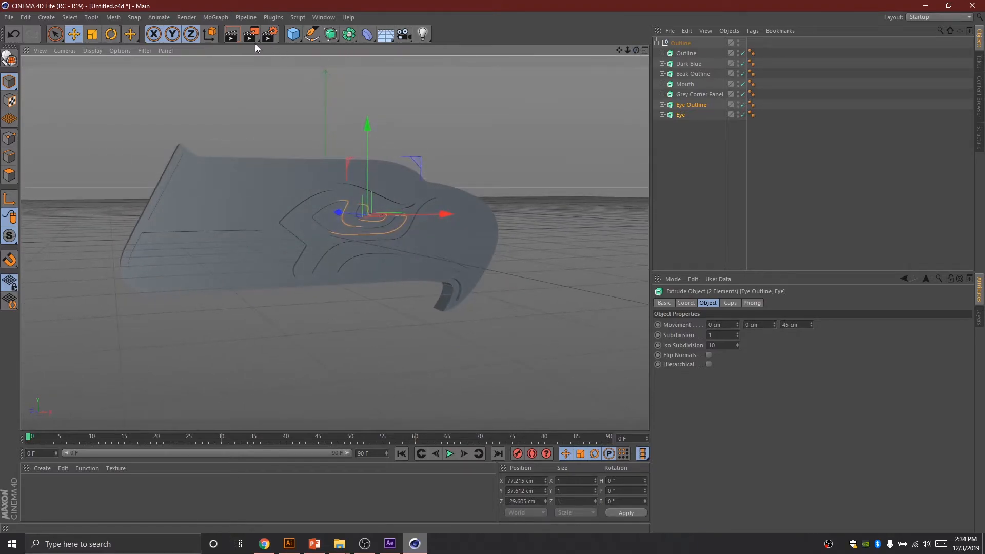
click(236, 38)
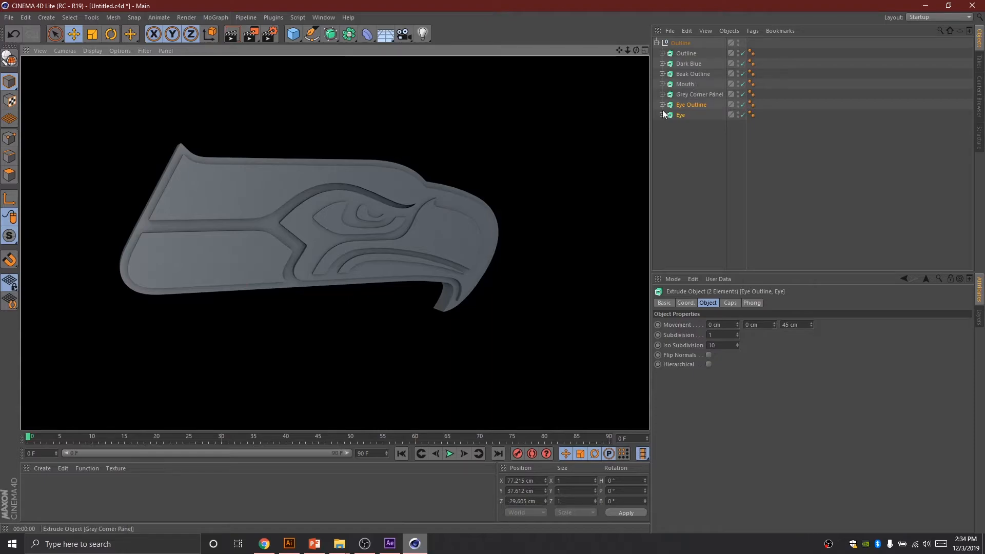
drag(634, 51, 649, 67)
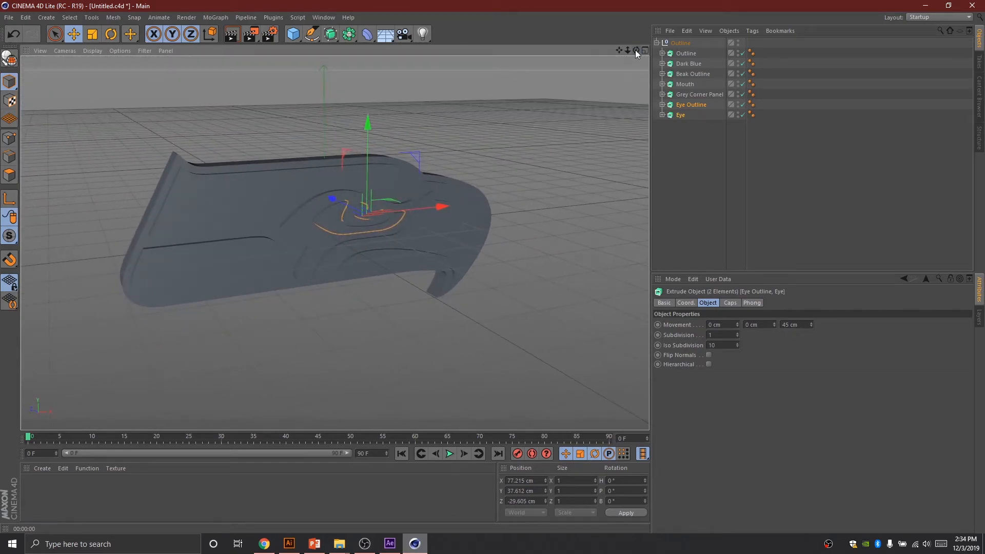
drag(636, 50, 582, 53)
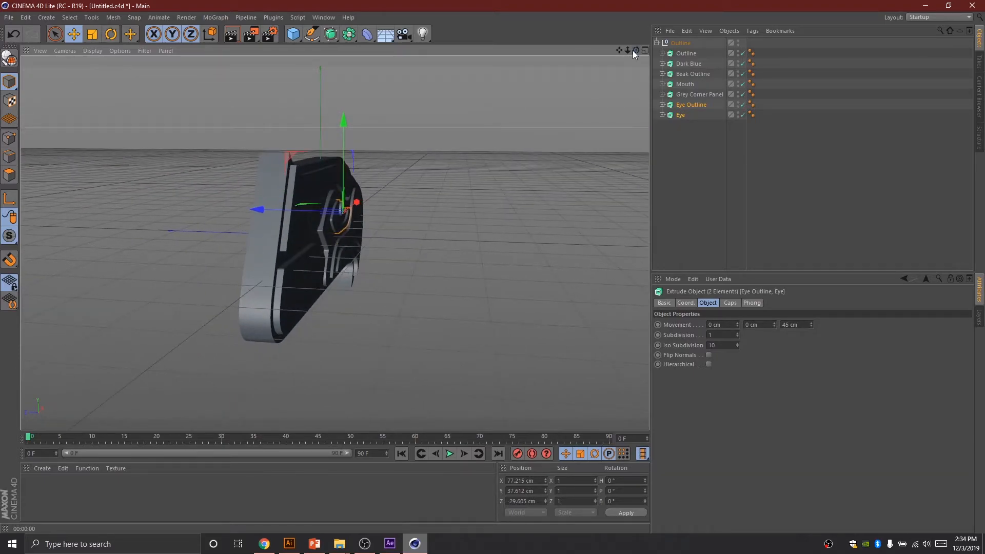
- Move the six extrusions other than Outline along Z to a position of about -25 cm, and preview the render
drag(702, 136, 667, 62)
drag(273, 244, 272, 244)
mouse_move(636, 51)
mouse_down()
mouse_move(584, 48)
mouse_move(647, 51)
mouse_move(631, 51)
mouse_up()
click(232, 35)
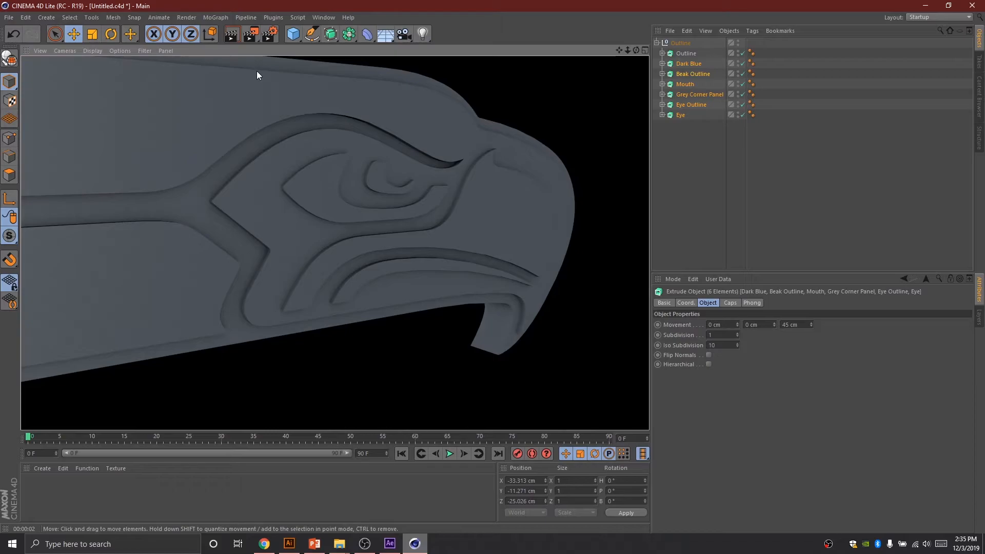
- Set the start cap of the six extrusions other than Outline to Fillet Cap, and preview the render
mouse_move(620, 51)
mouse_down()
mouse_move(629, 52)
mouse_move(619, 49)
mouse_up()
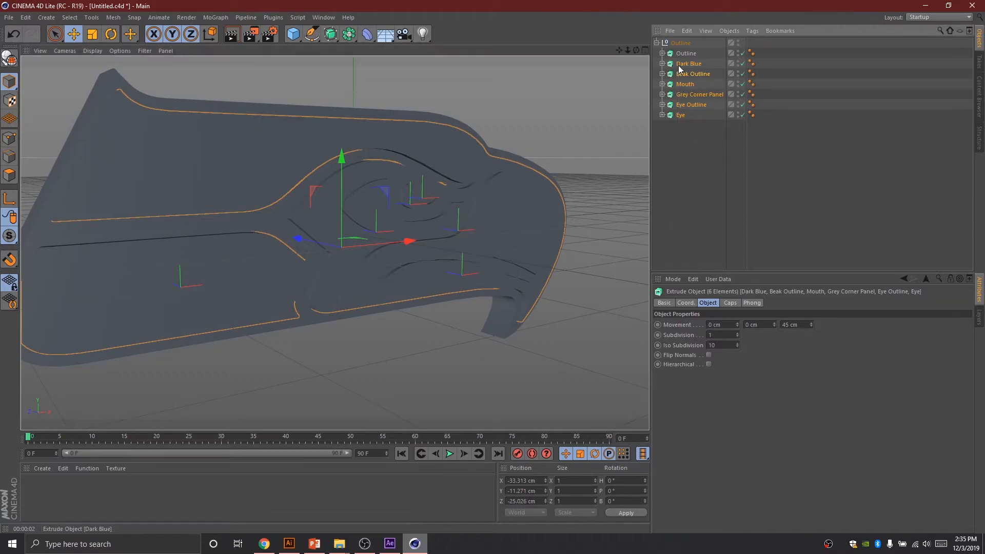
click(731, 303)
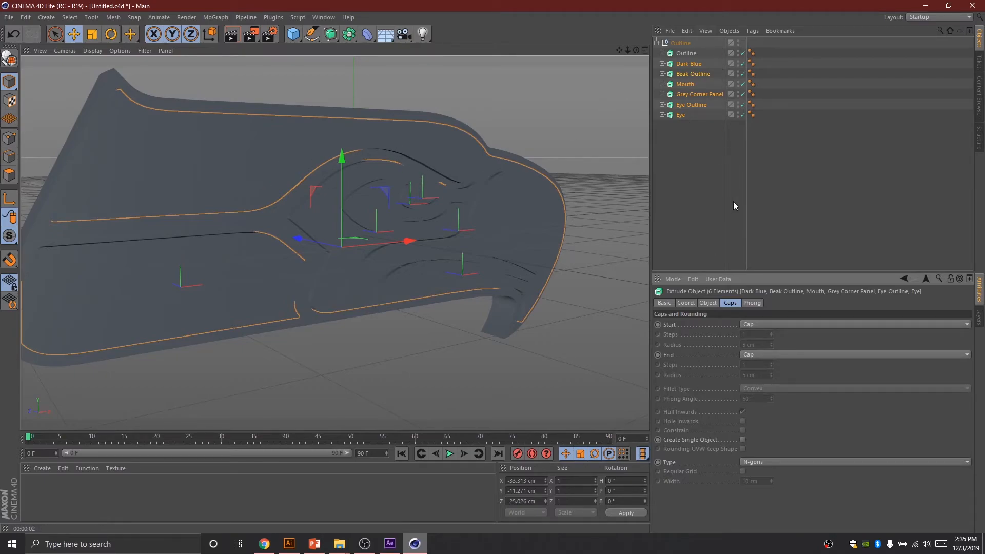
click(780, 326)
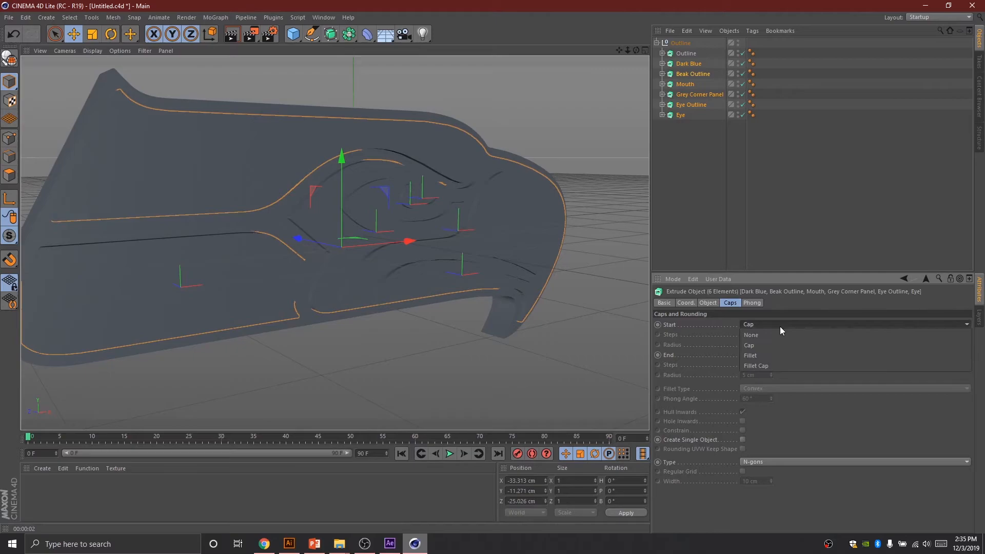
click(770, 367)
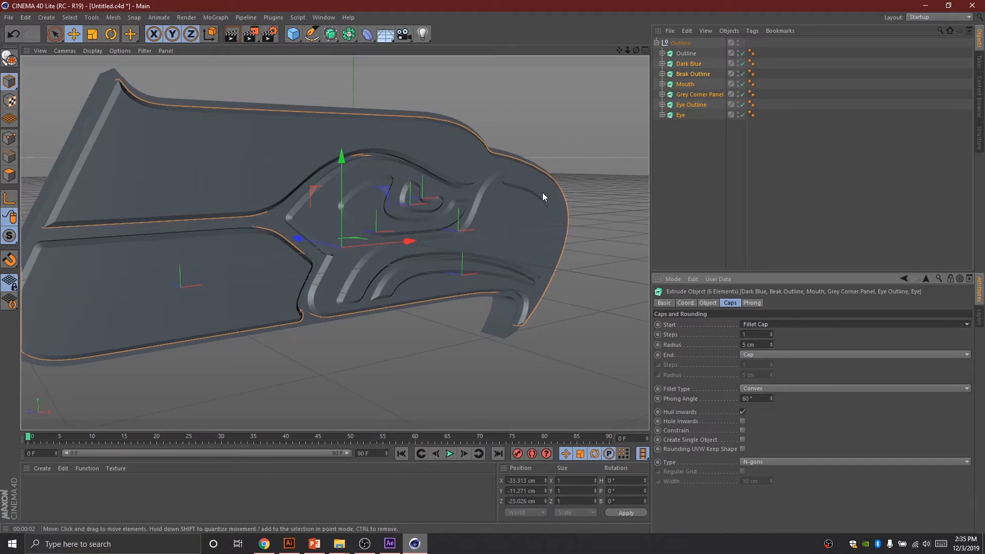
click(232, 34)
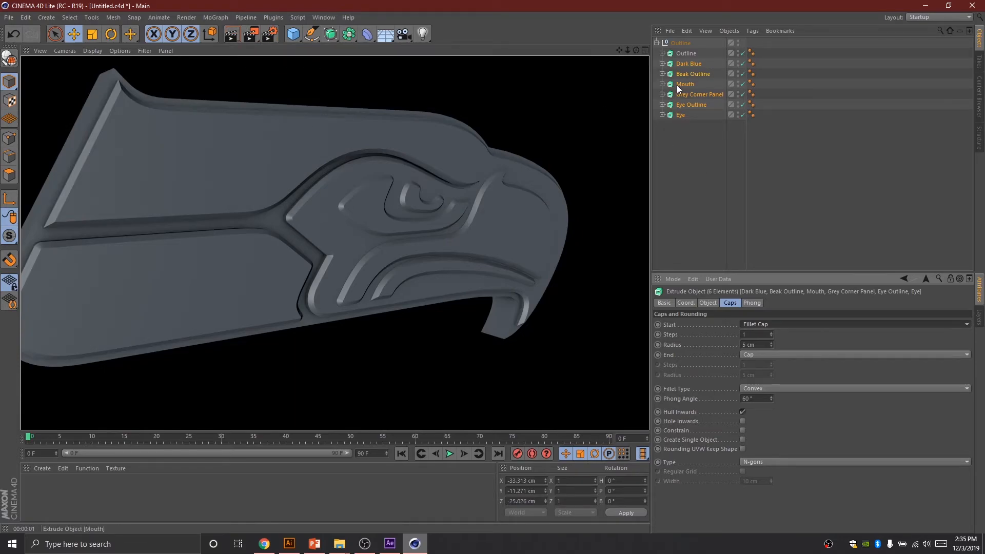
drag(702, 133, 672, 62)
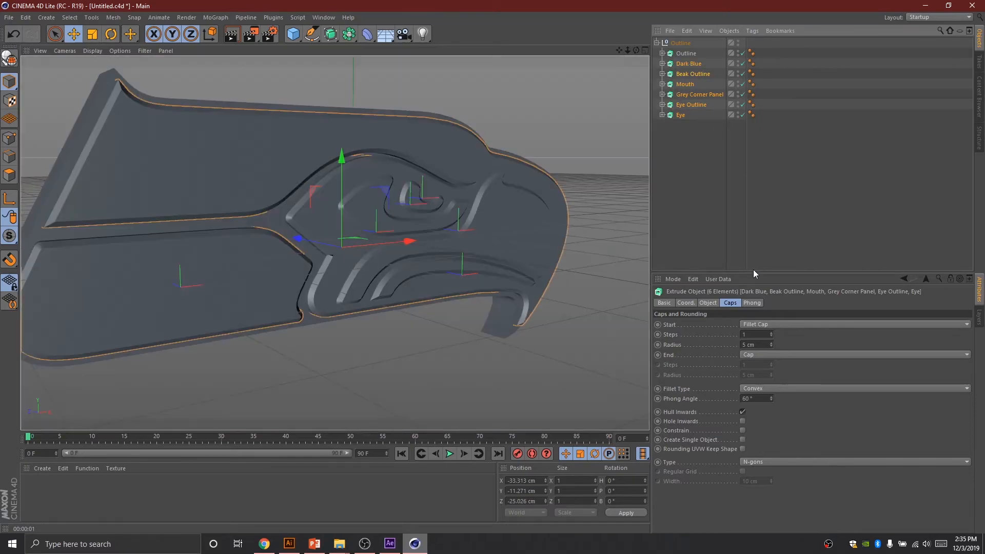
- Set the start fillet of the six extrusions to 2 steps and a 3 cm radius, and preview the render
click(771, 333)
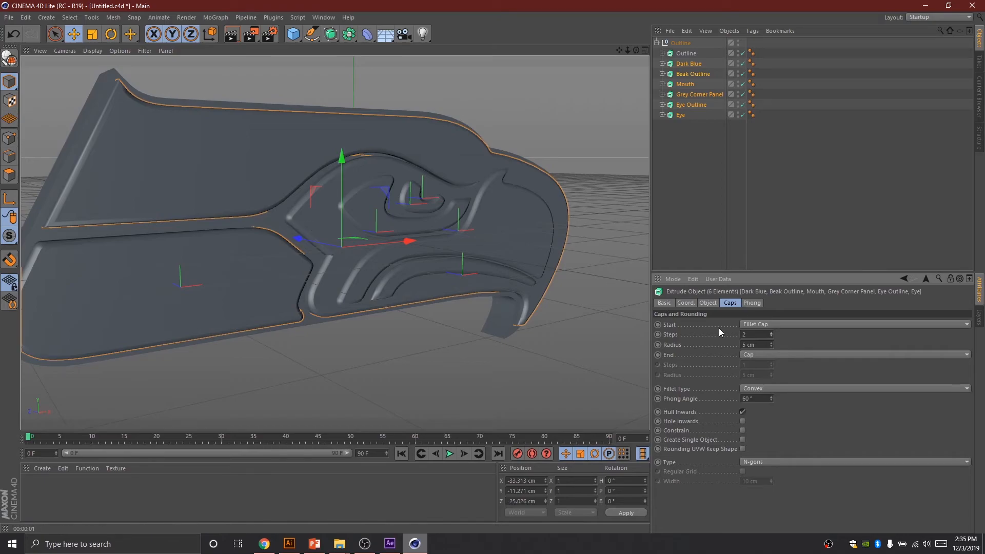
click(772, 346)
click(771, 346)
drag(636, 50, 335, 243)
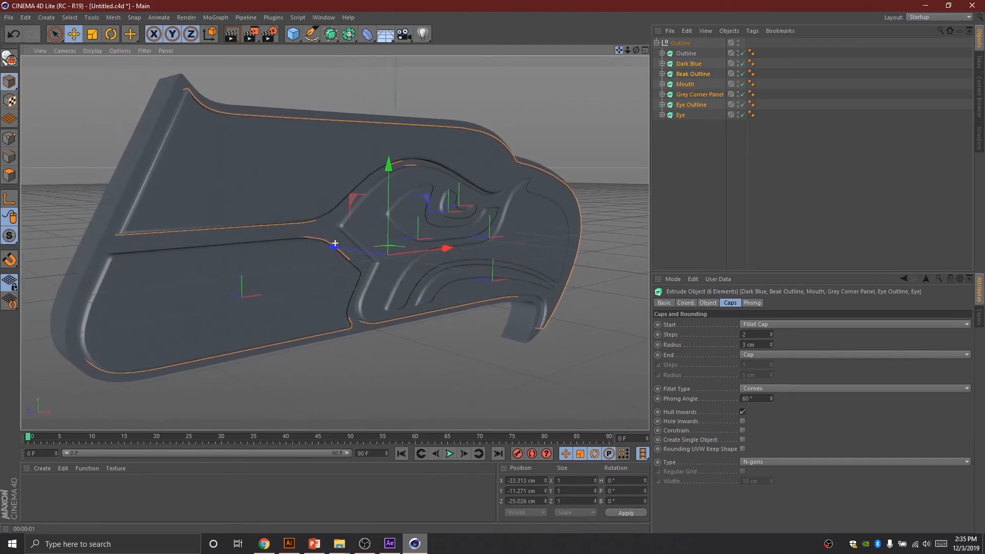
click(233, 36)
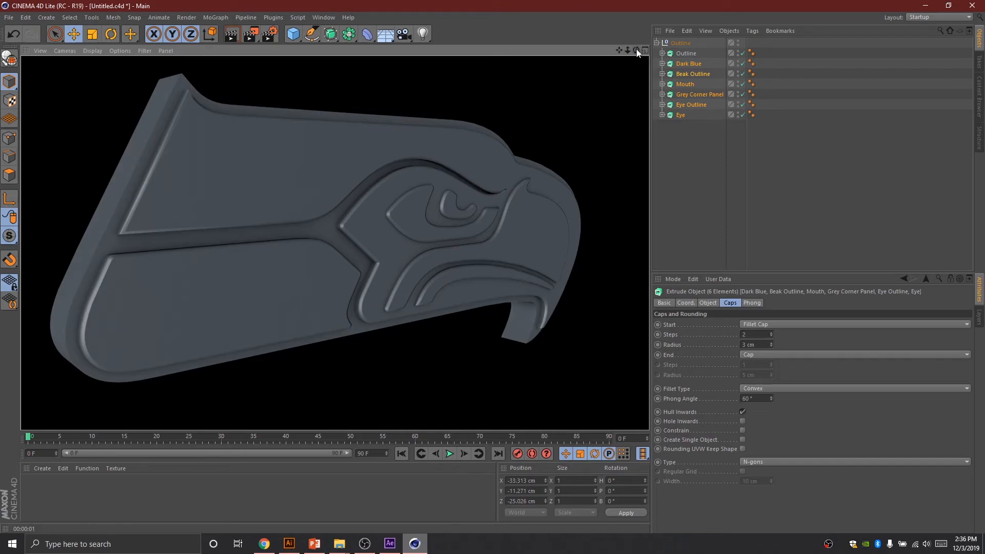
- Move the six extrusions back toward the Outline to a Z position of about -19.4 cm, and preview the render
drag(636, 50, 545, 174)
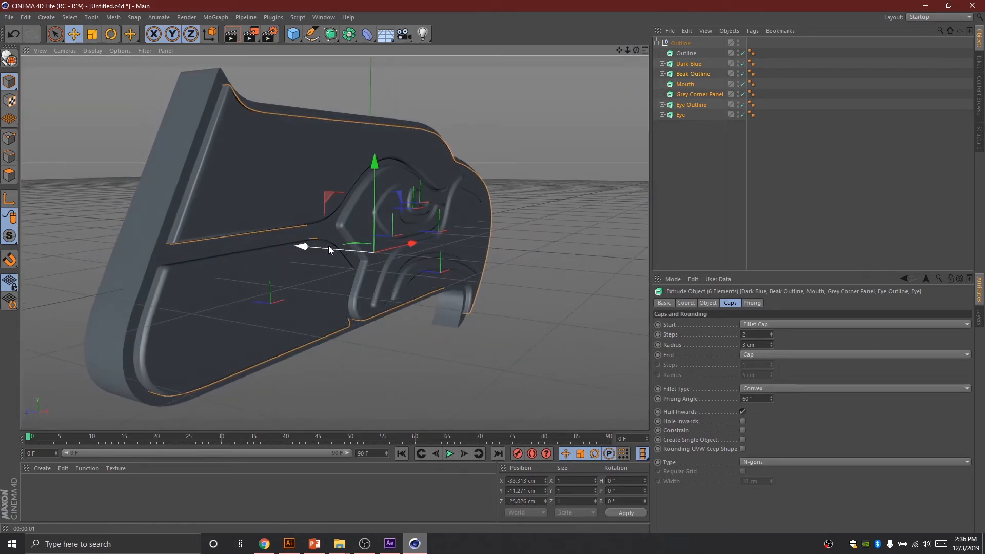
drag(328, 245, 324, 247)
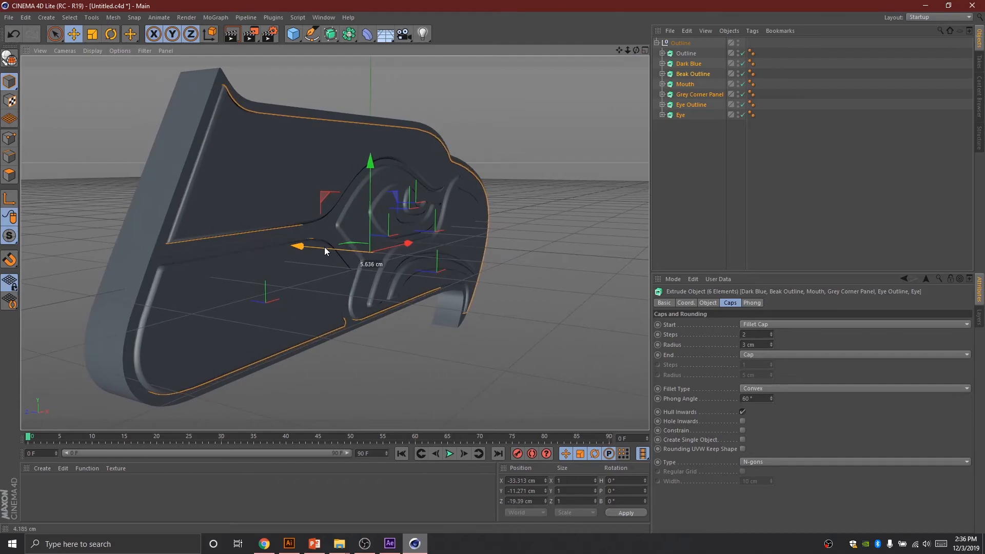
drag(636, 49, 322, 77)
click(231, 33)
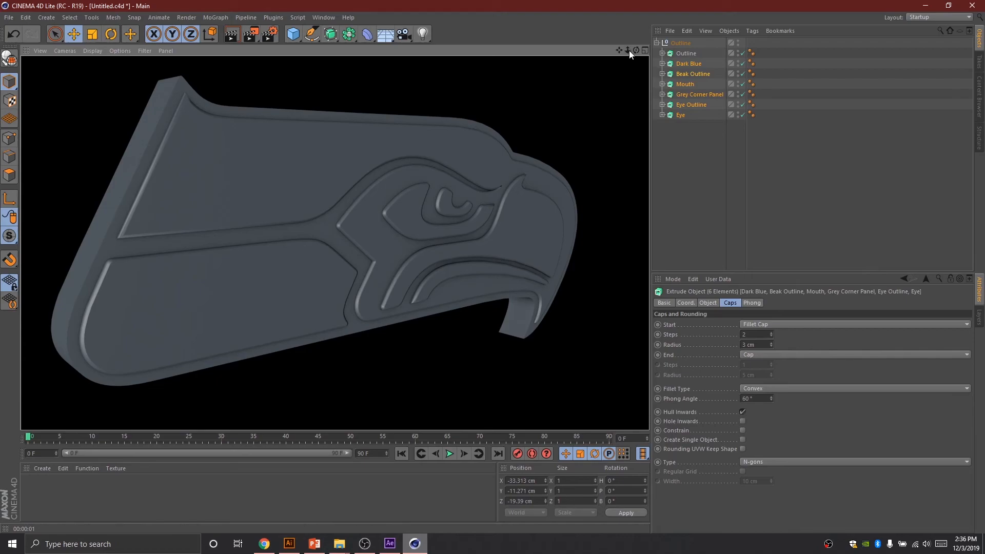
- Check the filleted logo from several angles and preview its render once more
drag(629, 50, 526, 196)
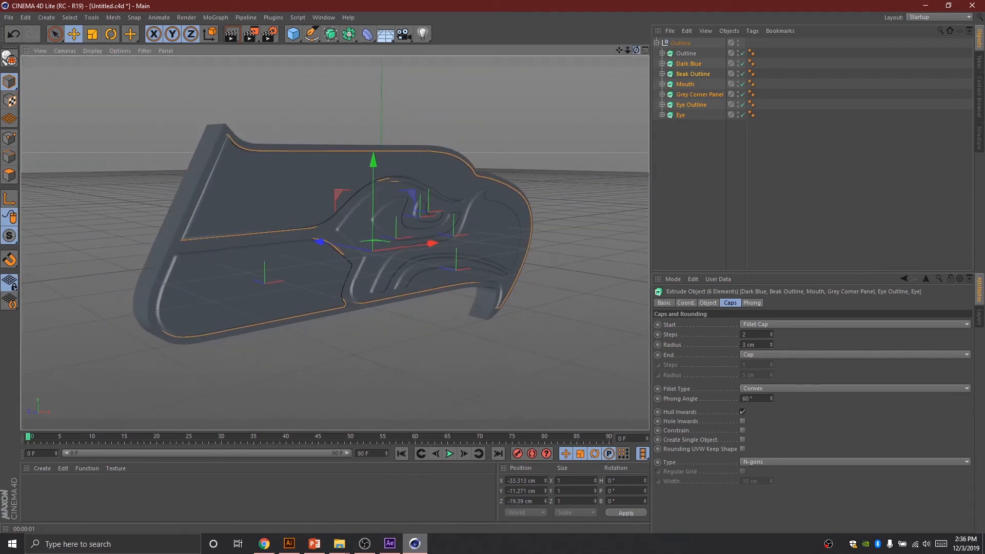
drag(636, 51, 615, 61)
click(265, 544)
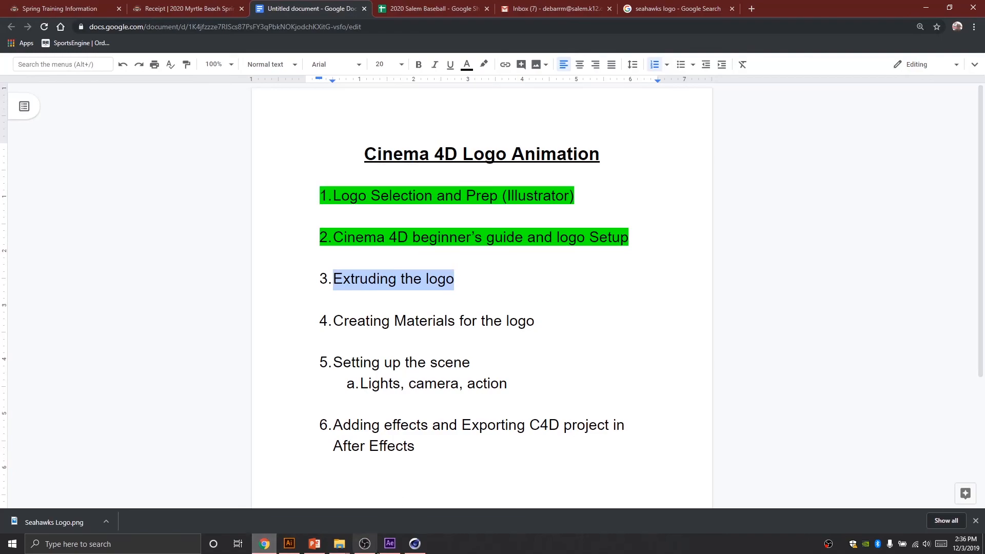
click(415, 544)
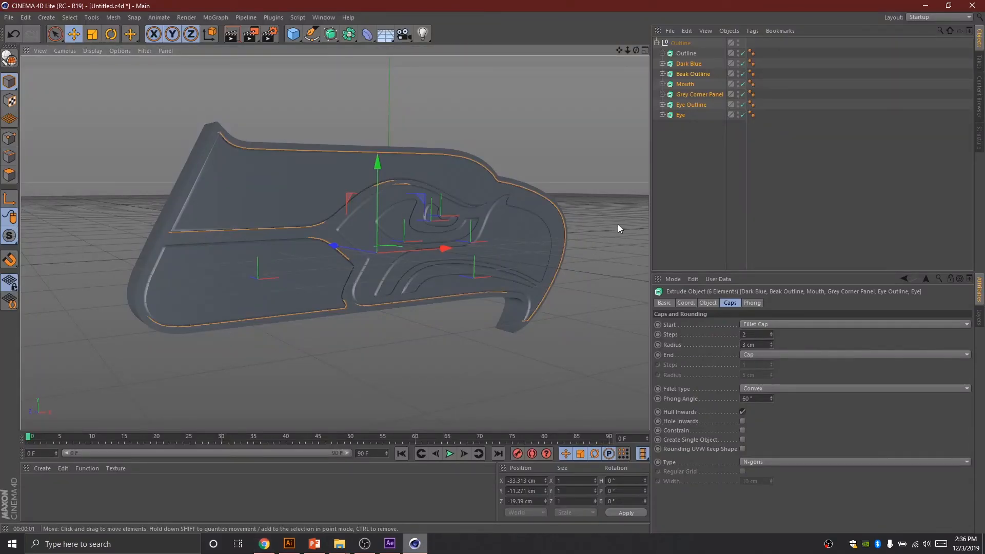
mouse_move(636, 52)
mouse_down()
mouse_move(589, 54)
mouse_move(641, 51)
mouse_up()
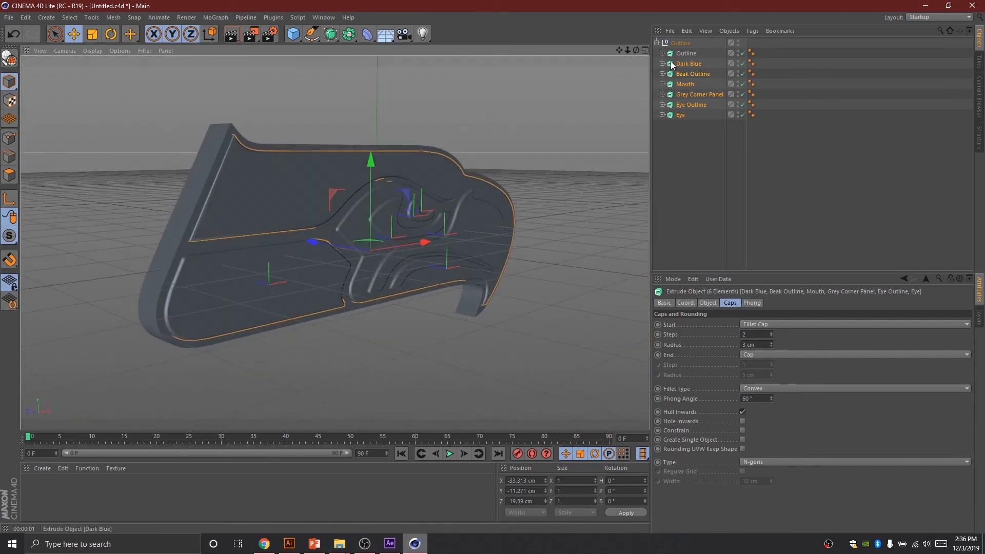
drag(636, 50, 678, 173)
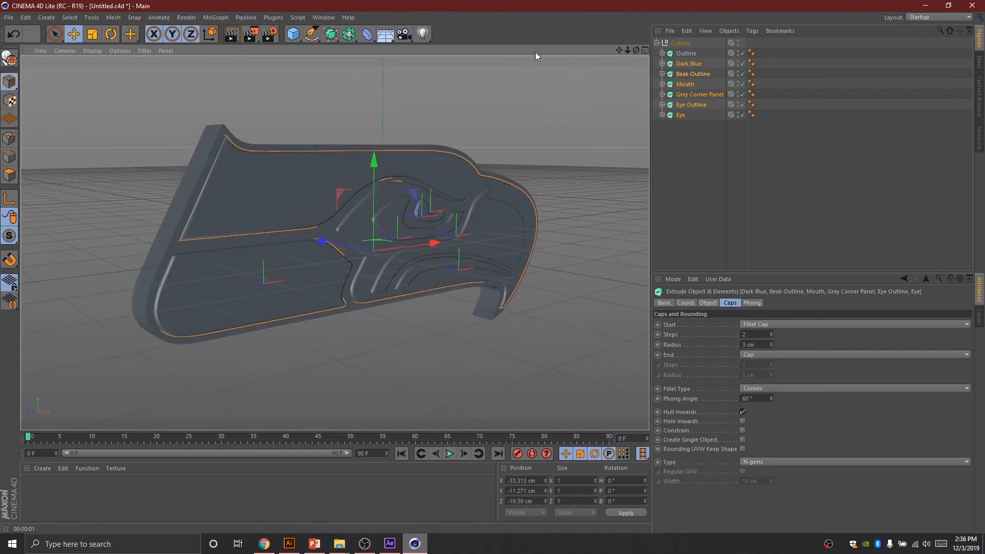
click(232, 36)
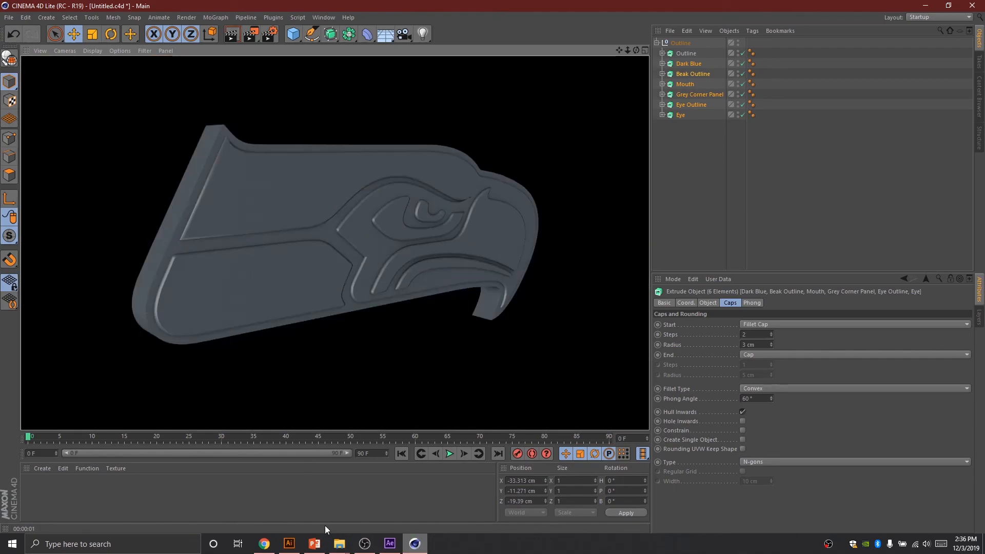
- Switch to the Google Docs outline in Chrome and highlight the selected "Extruding the logo" item
click(262, 545)
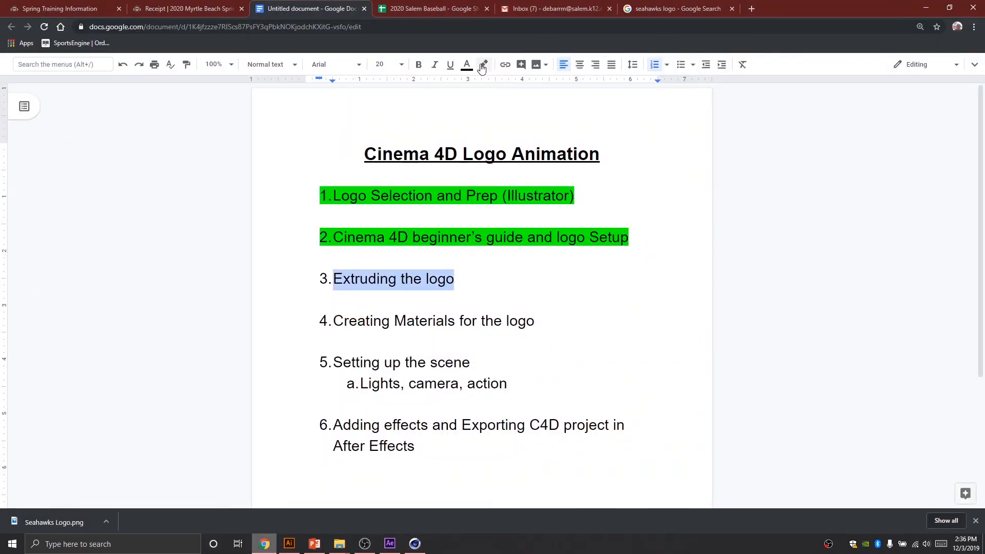
click(486, 65)
click(539, 116)
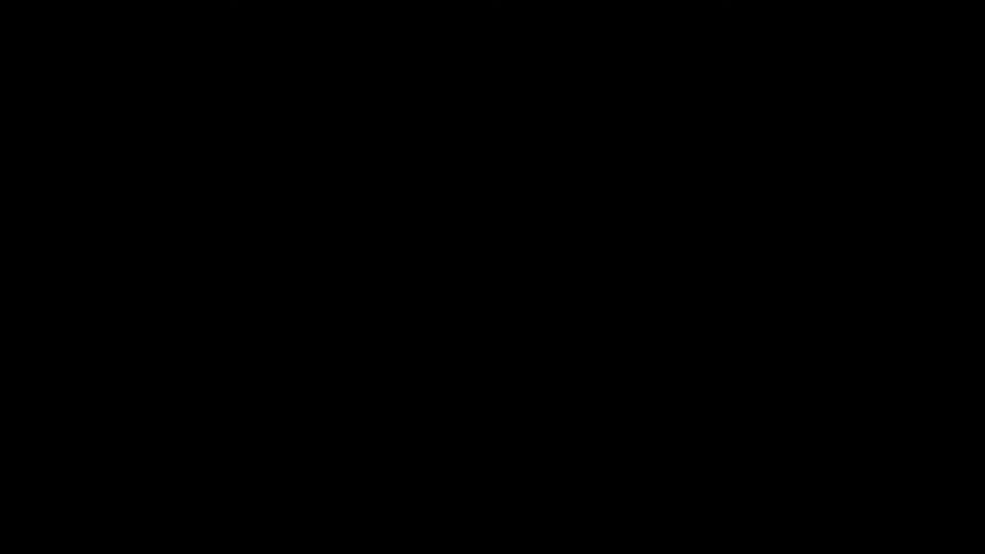